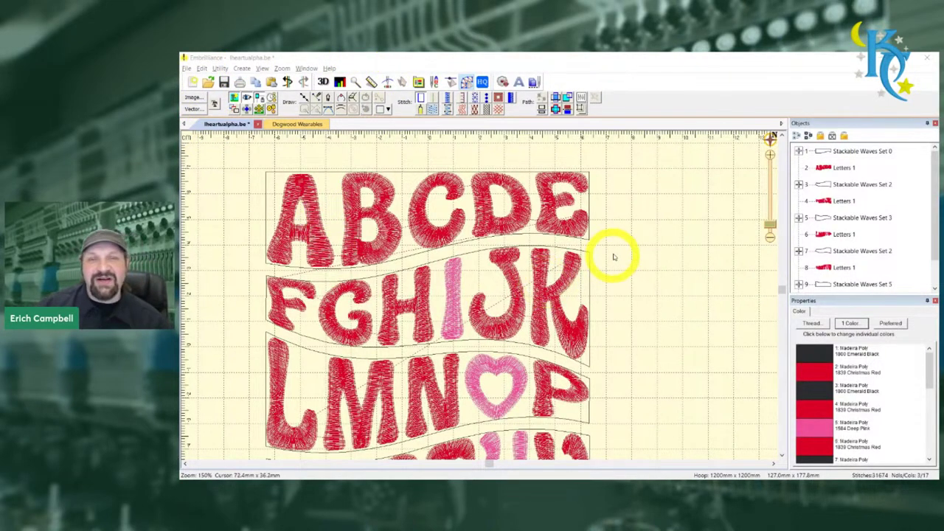
Open the program preferences at the Graphics Scale / Calibrate settings
{"action": "scroll", "coordinate": [604, 228], "scroll_direction": "up", "scroll_amount": 3}
{"action": "scroll", "coordinate": [603, 236], "scroll_direction": "down", "scroll_amount": 2}
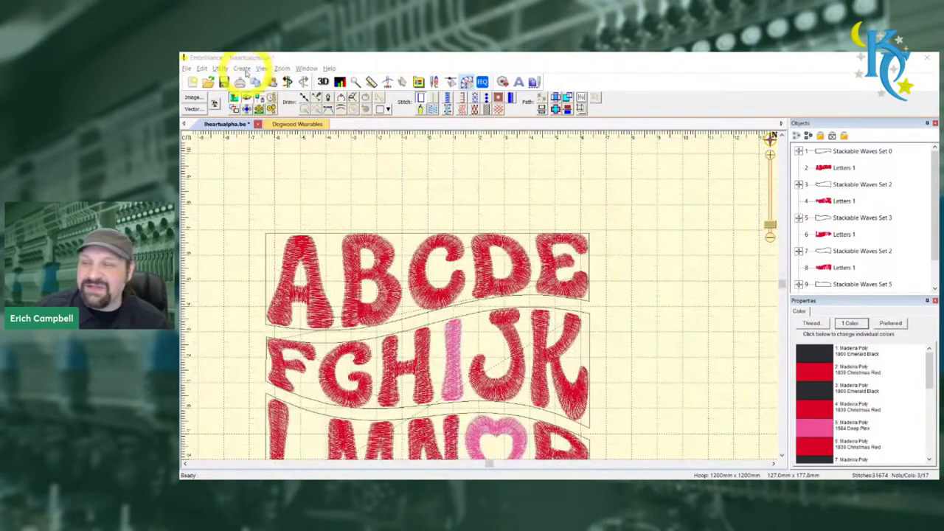
{"action": "left_click", "coordinate": [218, 68]}
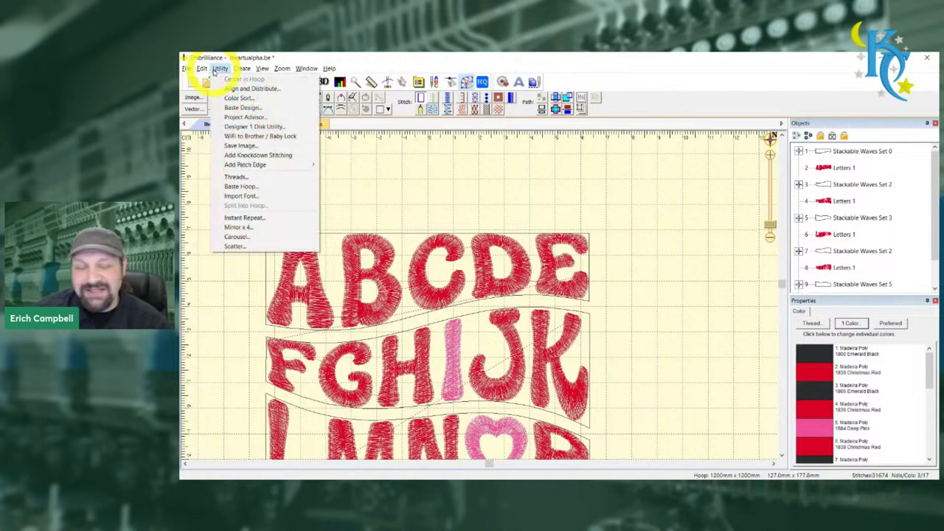
{"action": "mouse_move", "coordinate": [201, 69]}
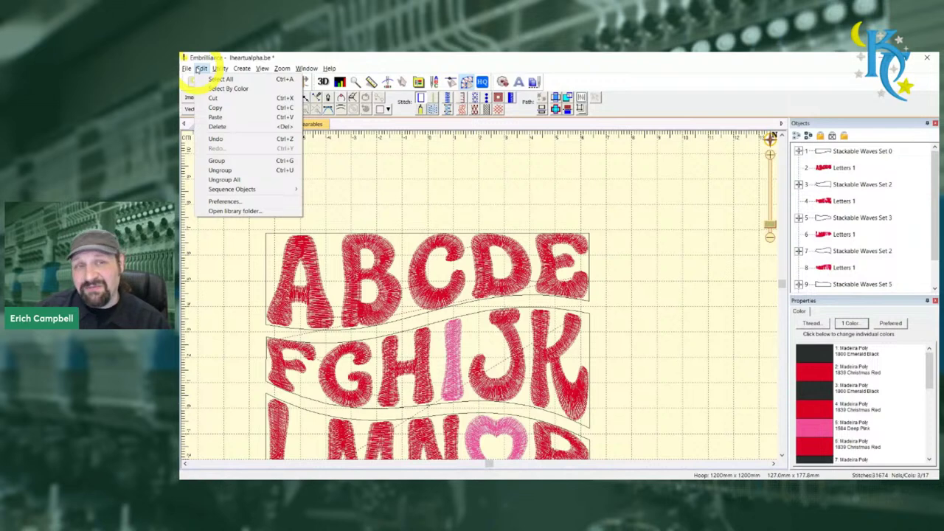
{"action": "left_click", "coordinate": [230, 201]}
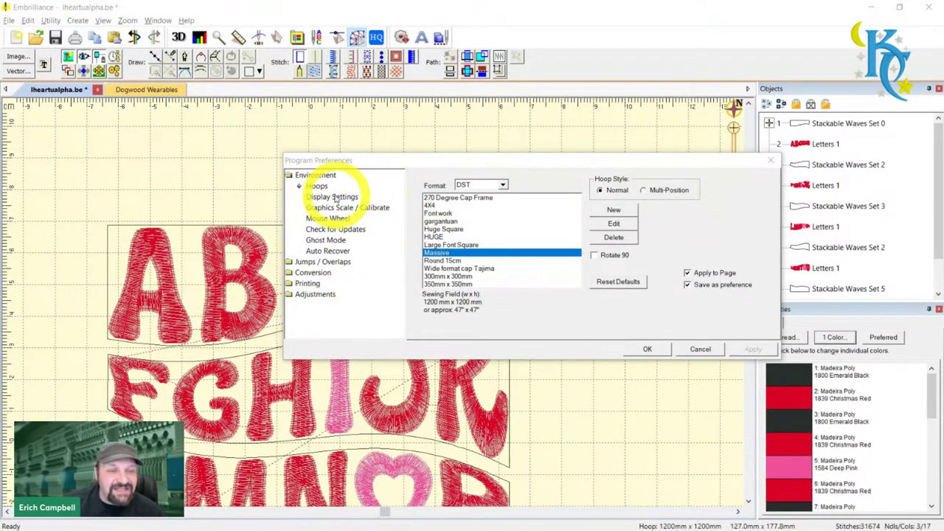
{"action": "left_click", "coordinate": [373, 210]}
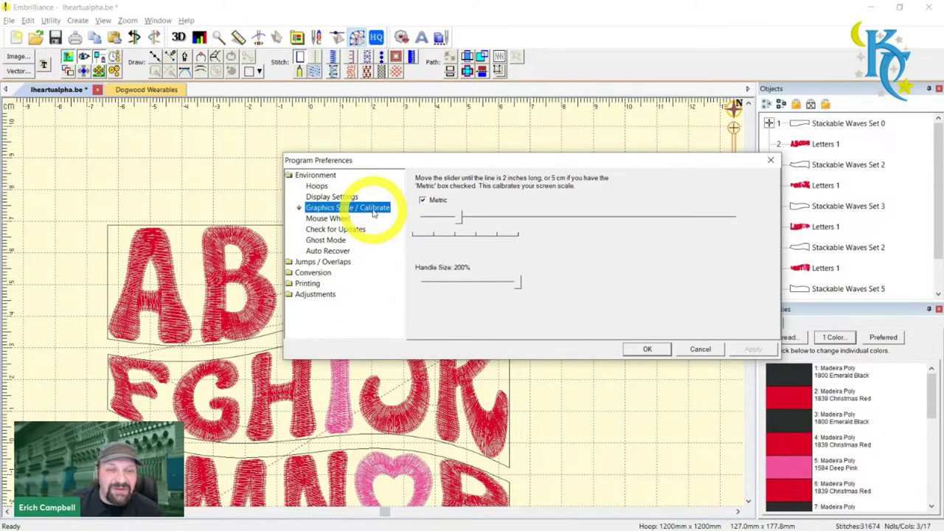
Try lengthening the metric calibration line for the screen scale, and discard the preference changes
{"action": "left_click_drag", "start_coordinate": [568, 163], "coordinate": [511, 167]}
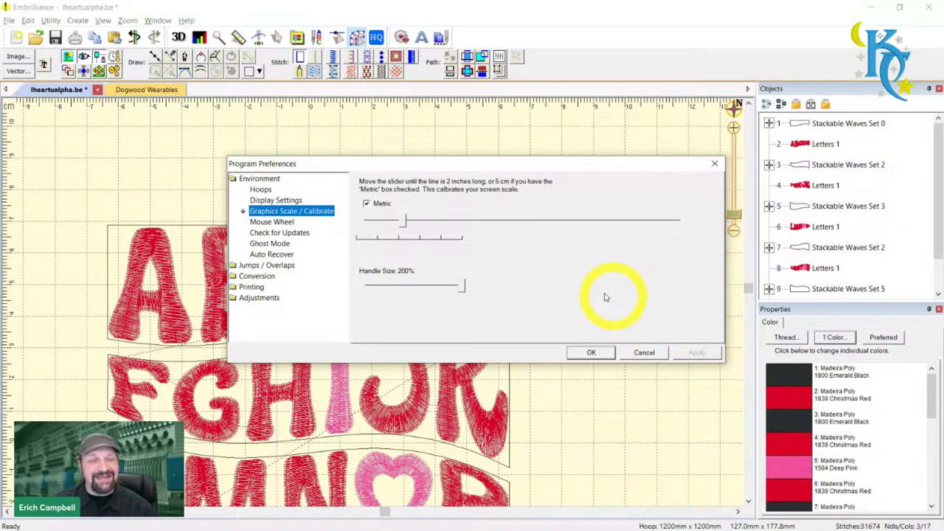
{"action": "left_click_drag", "start_coordinate": [404, 221], "coordinate": [435, 226]}
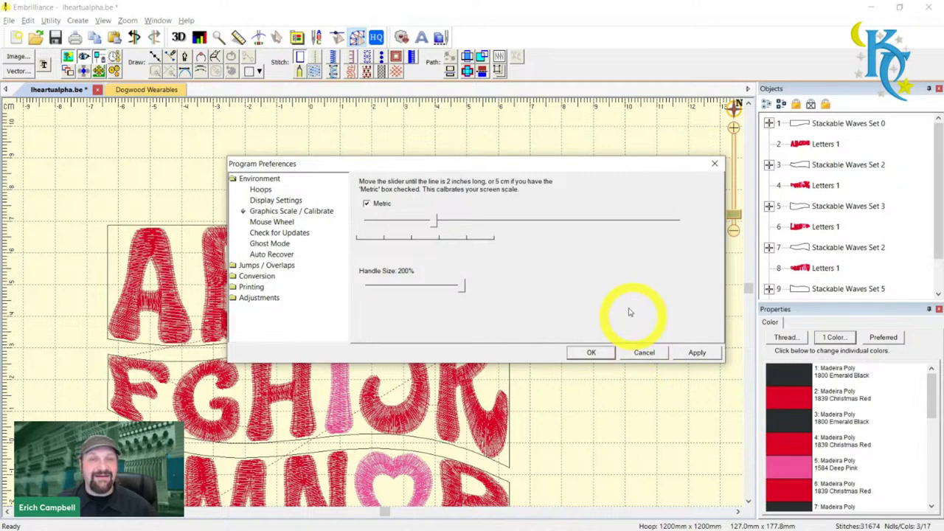
{"action": "left_click", "coordinate": [644, 354]}
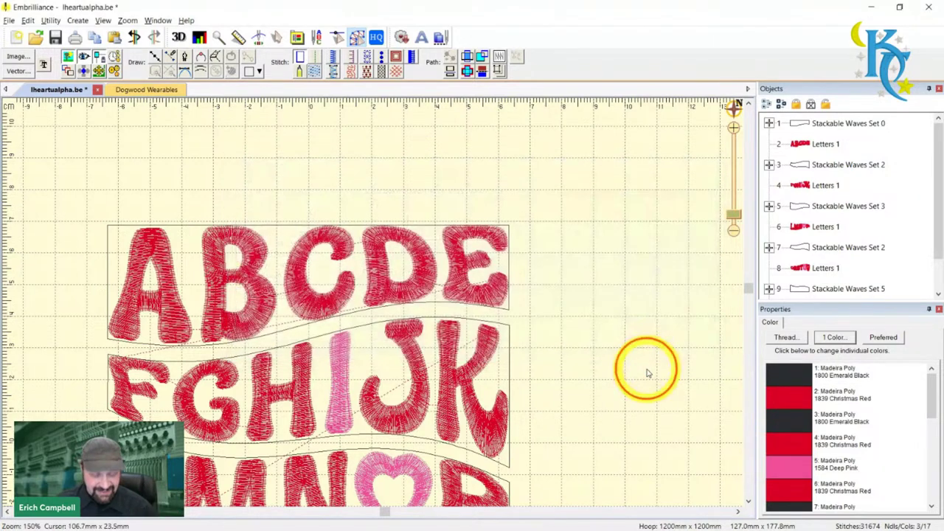
Examine the alphabet design in 3D view, inspecting the heart's stitches up close and the full letter layout
{"action": "scroll", "coordinate": [646, 371], "scroll_direction": "down", "scroll_amount": 1}
{"action": "scroll", "coordinate": [609, 334], "scroll_direction": "down", "scroll_amount": 3}
{"action": "scroll", "coordinate": [609, 334], "scroll_direction": "up", "scroll_amount": 2}
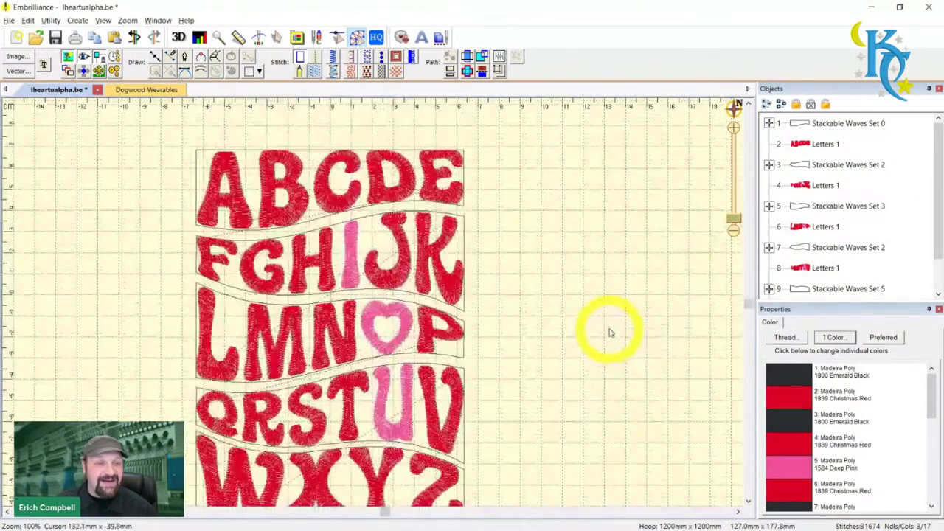
{"action": "scroll", "coordinate": [609, 333], "scroll_direction": "up", "scroll_amount": 2}
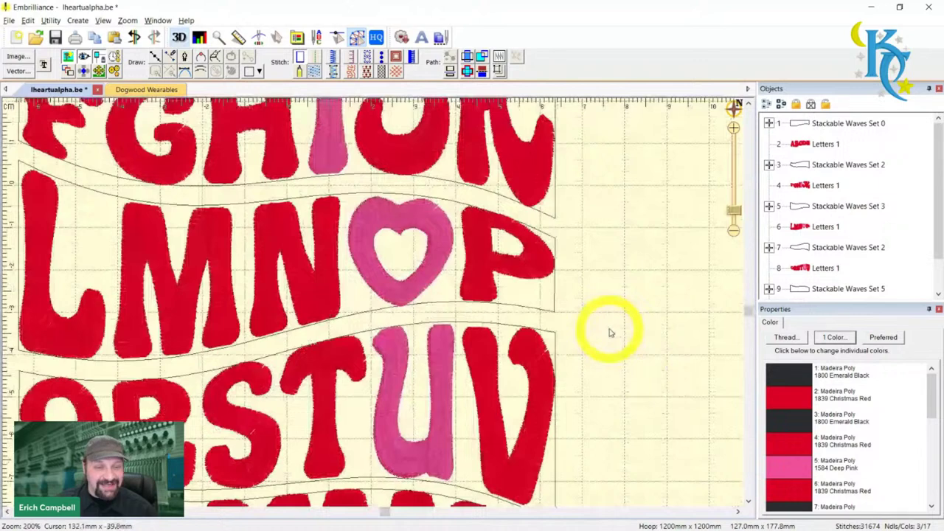
{"action": "scroll", "coordinate": [630, 332], "scroll_direction": "up", "scroll_amount": 5}
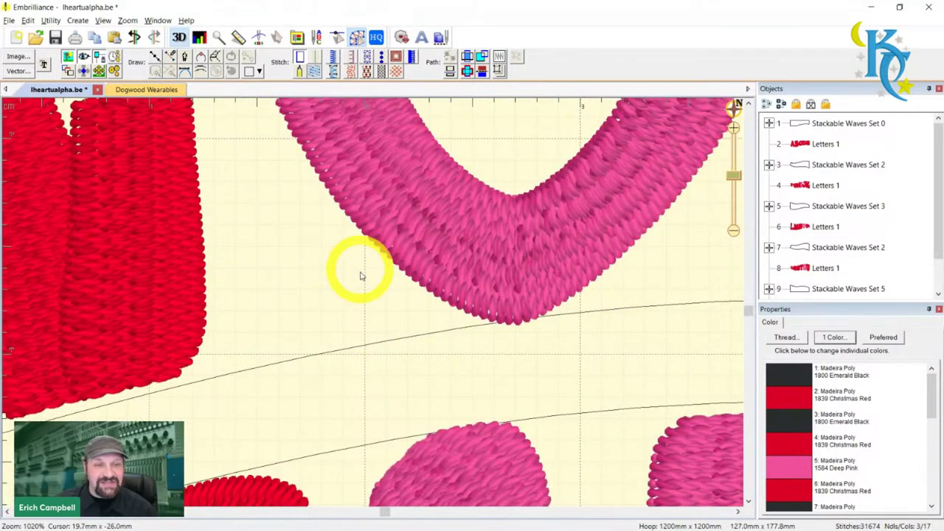
{"action": "key", "text": "ctrl+0"}
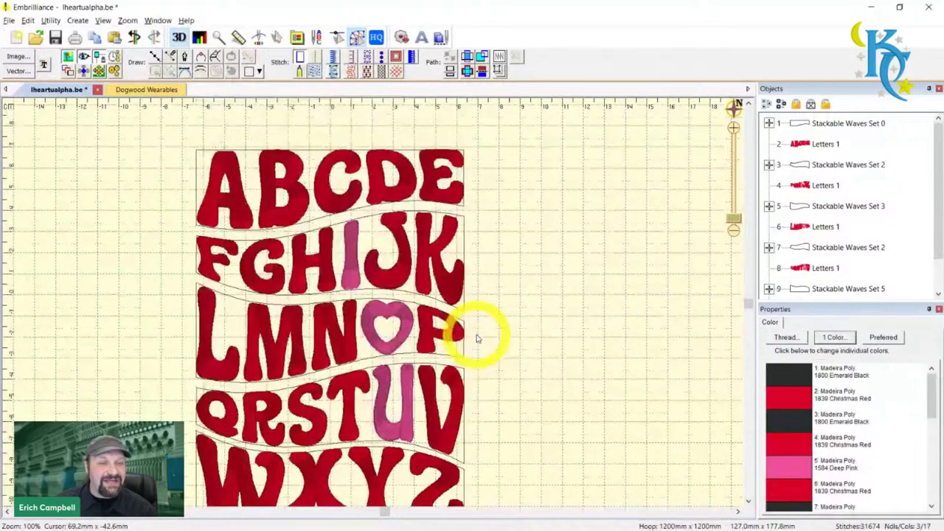
{"action": "scroll", "coordinate": [442, 188], "scroll_direction": "down", "scroll_amount": 2}
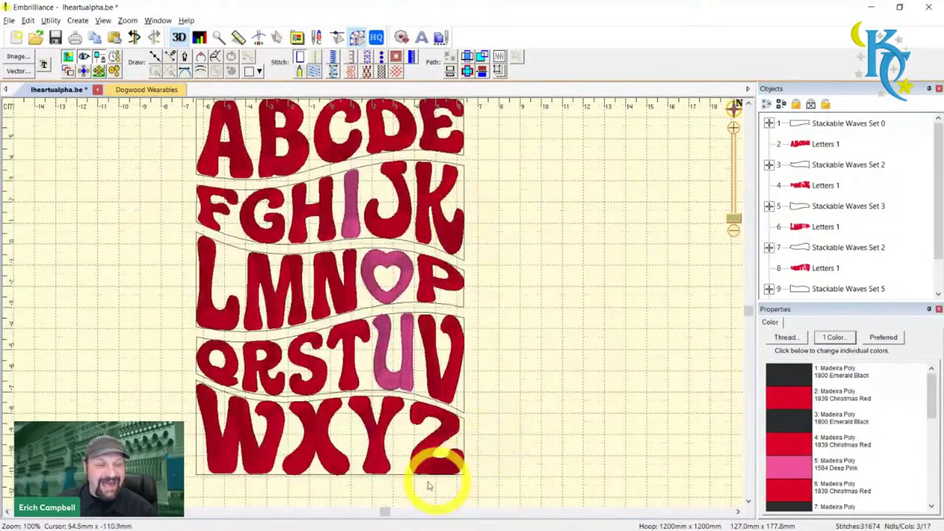
{"action": "scroll", "coordinate": [221, 263], "scroll_direction": "up", "scroll_amount": 2}
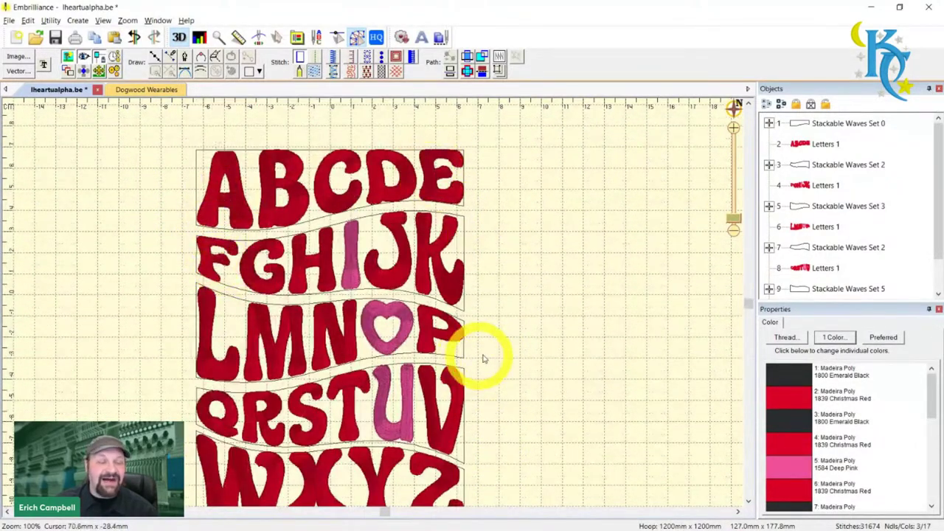
{"action": "scroll", "coordinate": [501, 359], "scroll_direction": "down", "scroll_amount": 2}
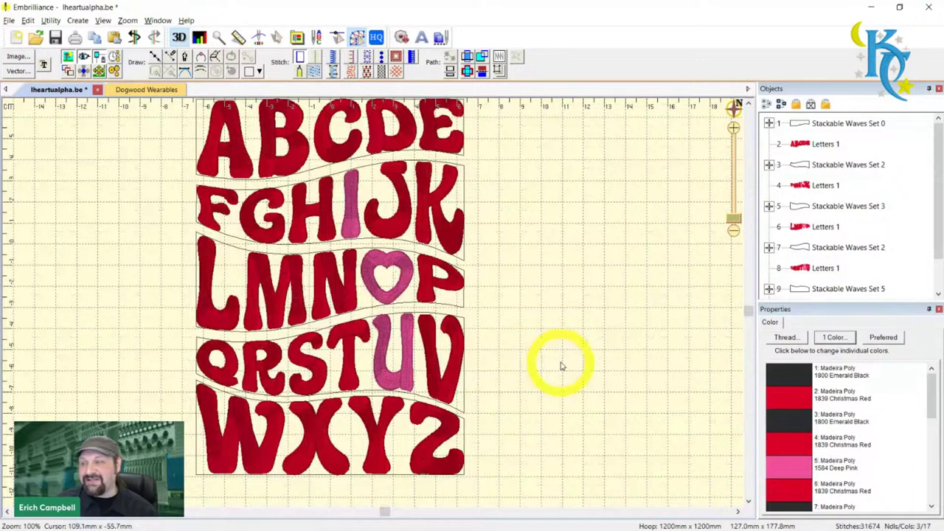
{"action": "scroll", "coordinate": [560, 366], "scroll_direction": "up", "scroll_amount": 2}
{"action": "scroll", "coordinate": [561, 367], "scroll_direction": "down", "scroll_amount": 2}
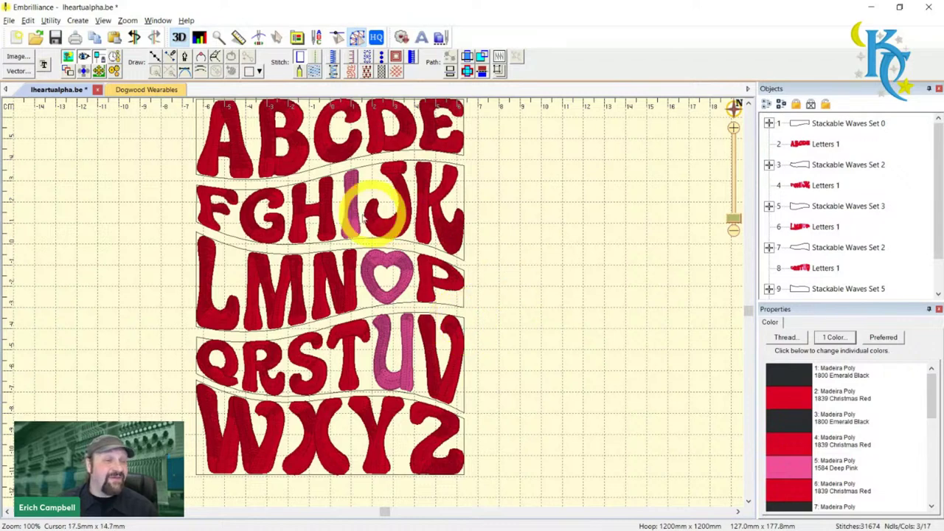
Switch to the Dogwood Wearables design and change its thread colour to Madeira Poly 1704 Evergreen
{"action": "left_click", "coordinate": [130, 94]}
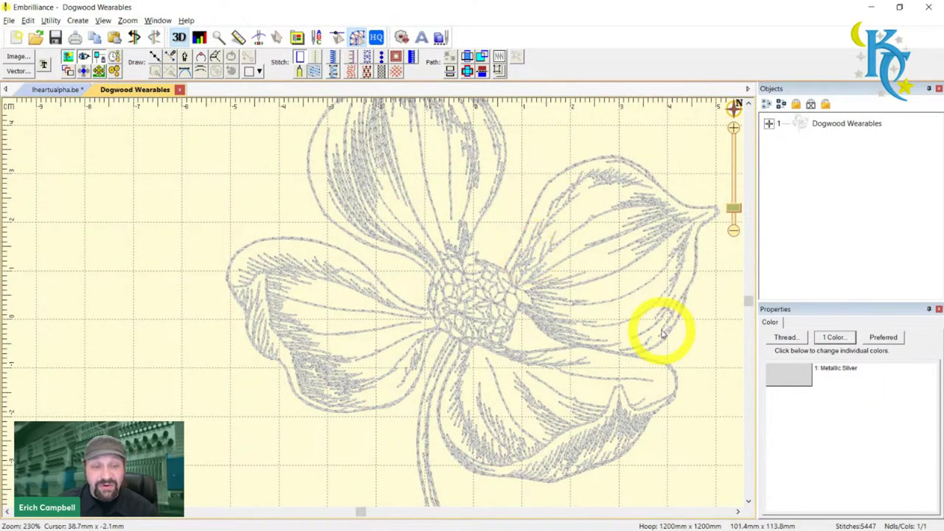
{"action": "key", "text": "1"}
{"action": "left_click", "coordinate": [788, 374]}
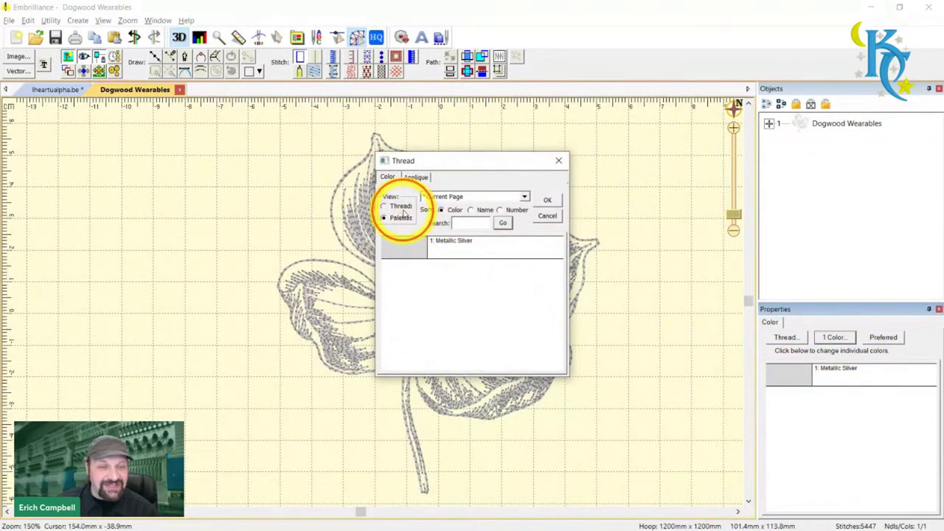
{"action": "left_click", "coordinate": [384, 207]}
{"action": "left_click", "coordinate": [418, 318]}
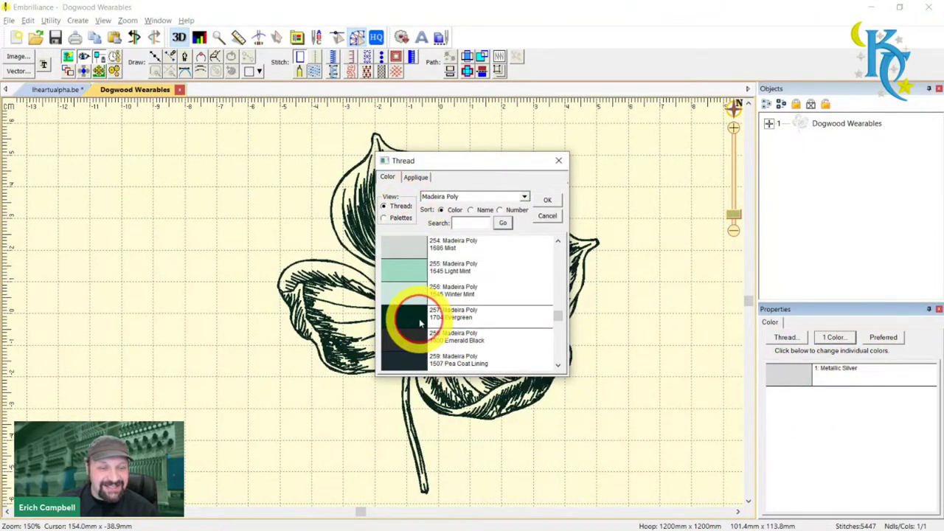
{"action": "left_click", "coordinate": [547, 200]}
{"action": "left_click", "coordinate": [660, 323]}
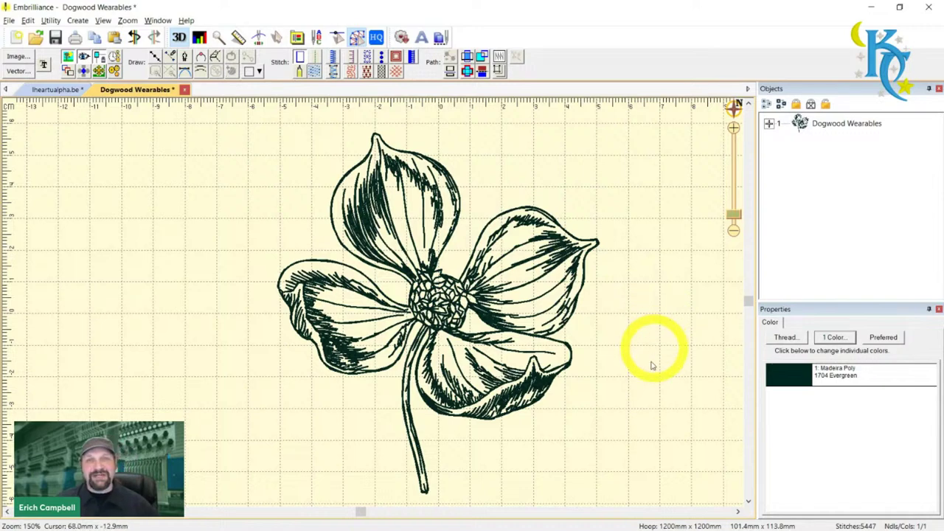
Compare the dogwood design's 3D rendering with its flat stitch view at 100% zoom
{"action": "key", "text": "ctrl+3"}
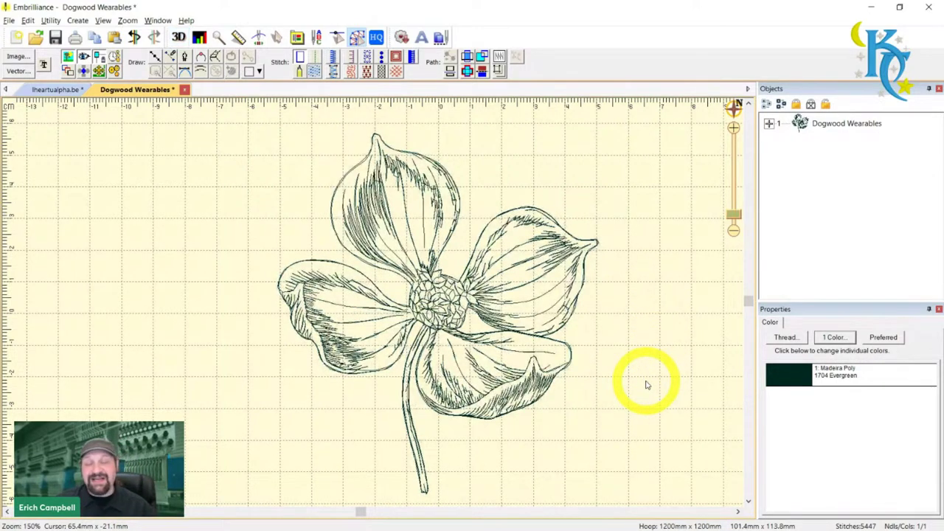
{"action": "key", "text": "minus"}
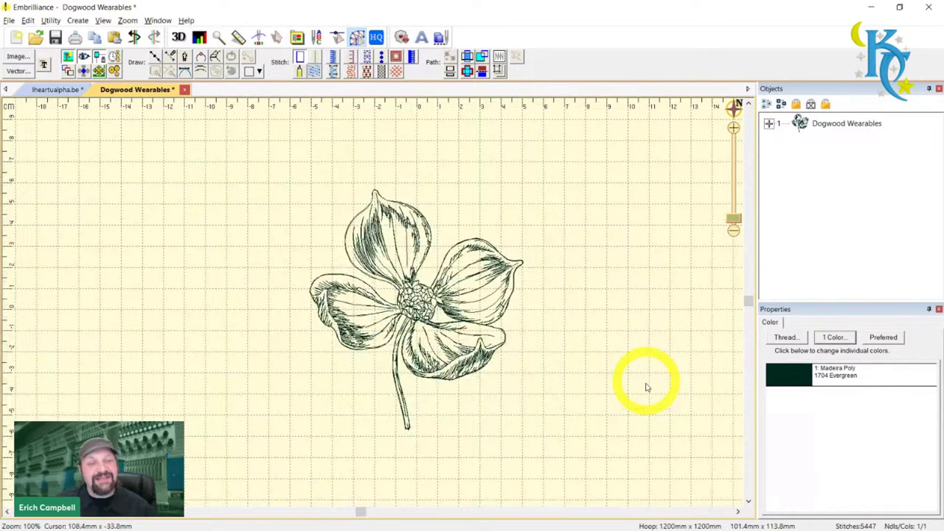
{"action": "key", "text": "ctrl+3"}
{"action": "key", "text": "ctrl+3"}
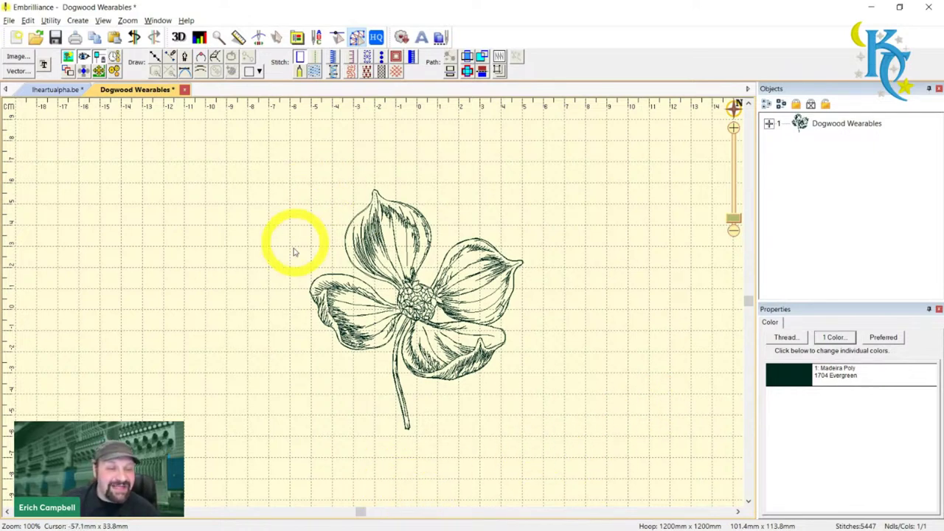
{"action": "key", "text": "t"}
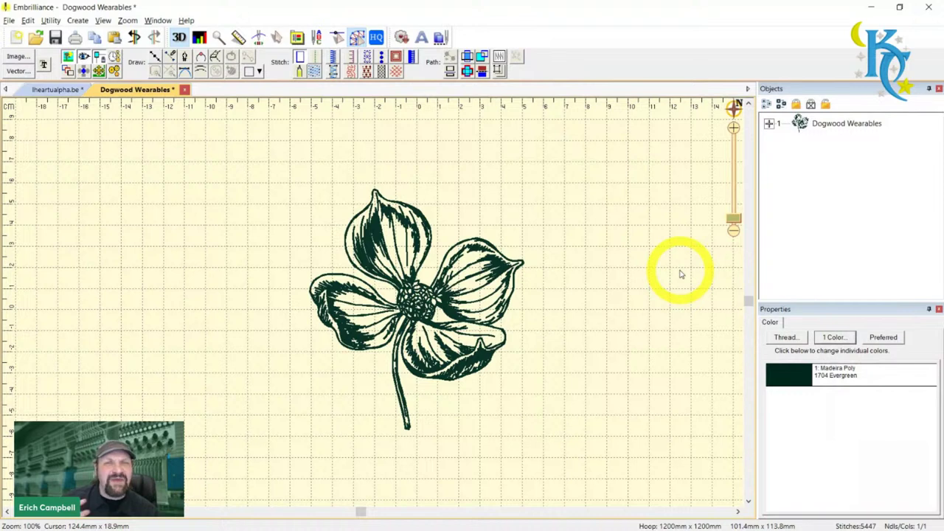
{"action": "key", "text": "t"}
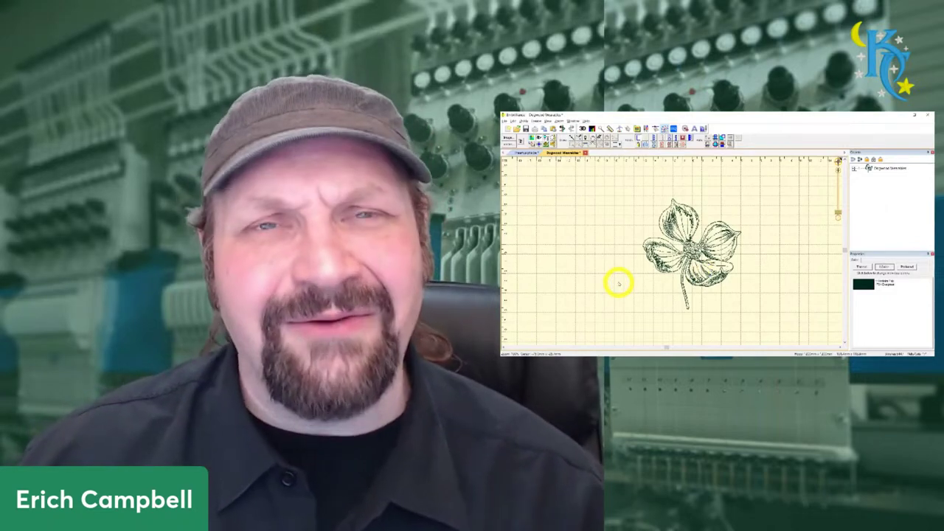
Inspect the dogwood's petal and vein stitch lines up close and compare them with the whole flower
{"action": "scroll", "coordinate": [618, 283], "scroll_direction": "up", "scroll_amount": 5}
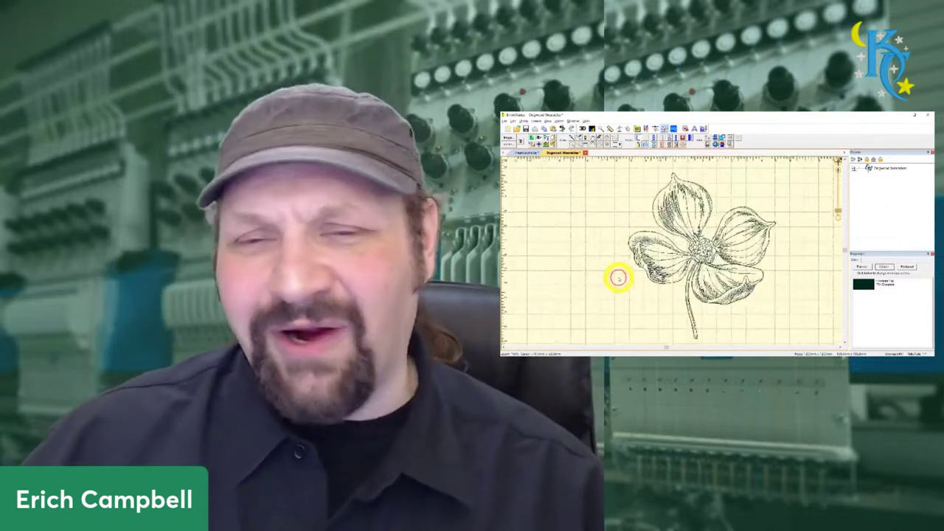
{"action": "scroll", "coordinate": [618, 277], "scroll_direction": "up", "scroll_amount": 3}
{"action": "scroll", "coordinate": [617, 276], "scroll_direction": "down", "scroll_amount": 1}
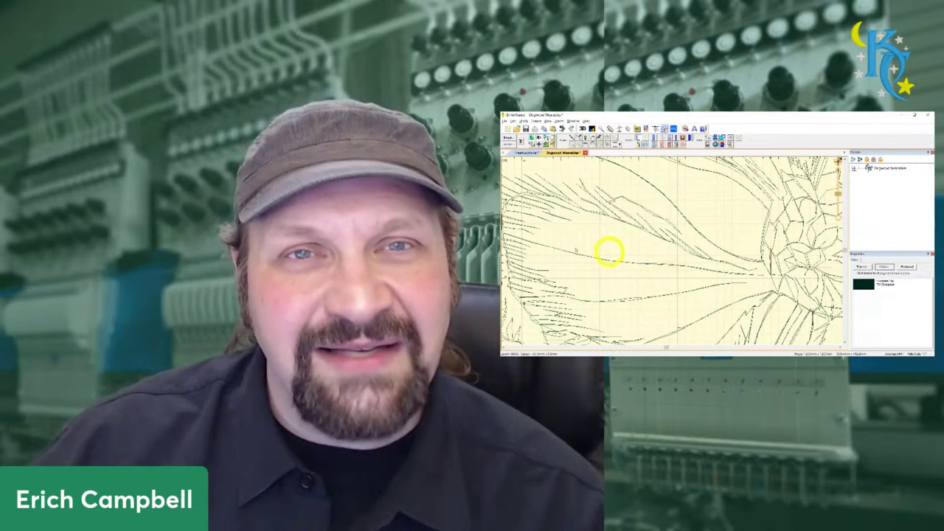
{"action": "scroll", "coordinate": [620, 260], "scroll_direction": "down", "scroll_amount": 5}
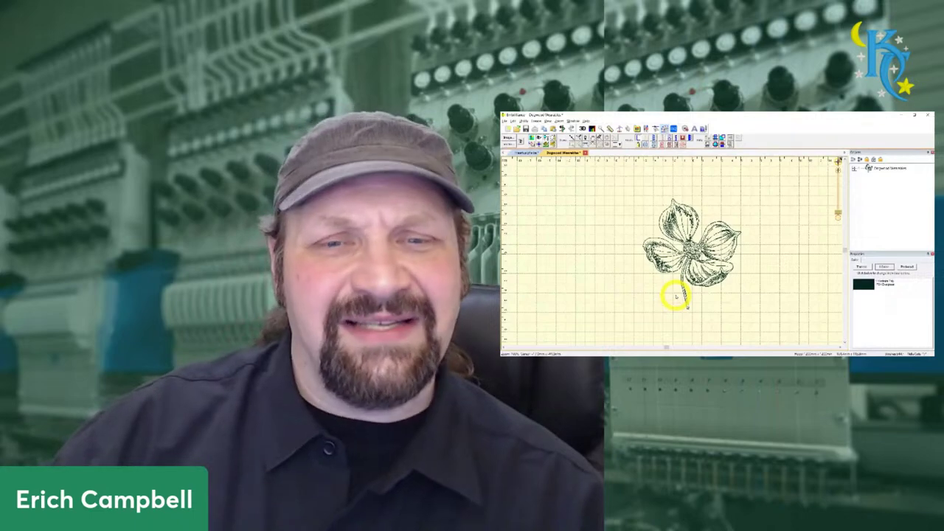
{"action": "scroll", "coordinate": [676, 296], "scroll_direction": "up", "scroll_amount": 6}
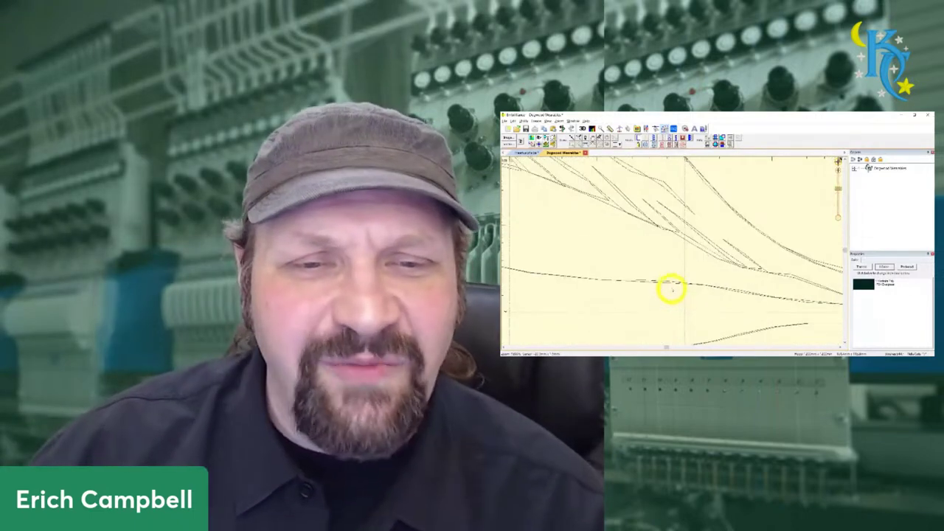
{"action": "scroll", "coordinate": [678, 271], "scroll_direction": "down", "scroll_amount": 4}
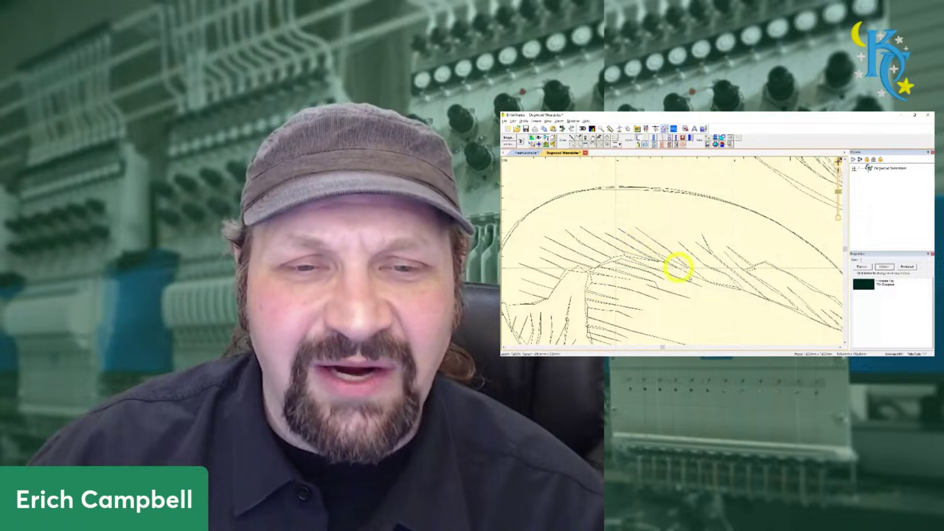
{"action": "scroll", "coordinate": [690, 276], "scroll_direction": "down", "scroll_amount": 5}
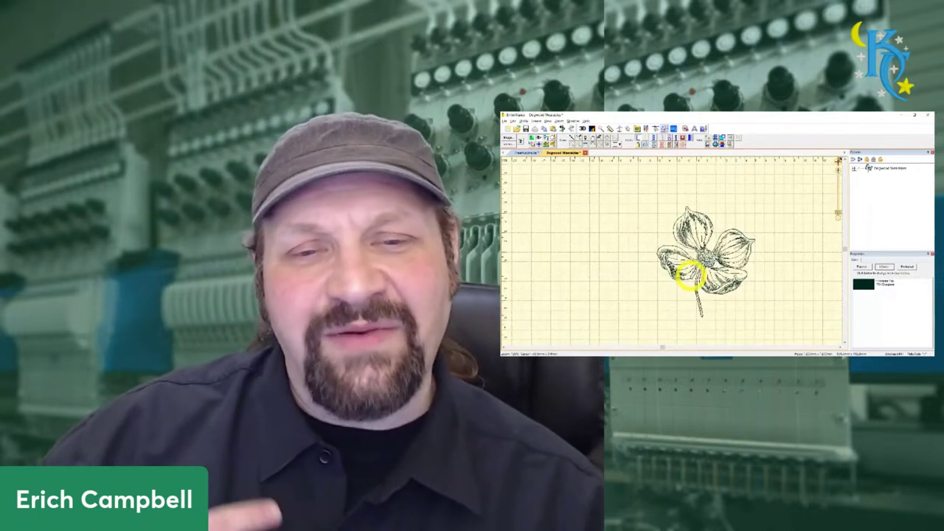